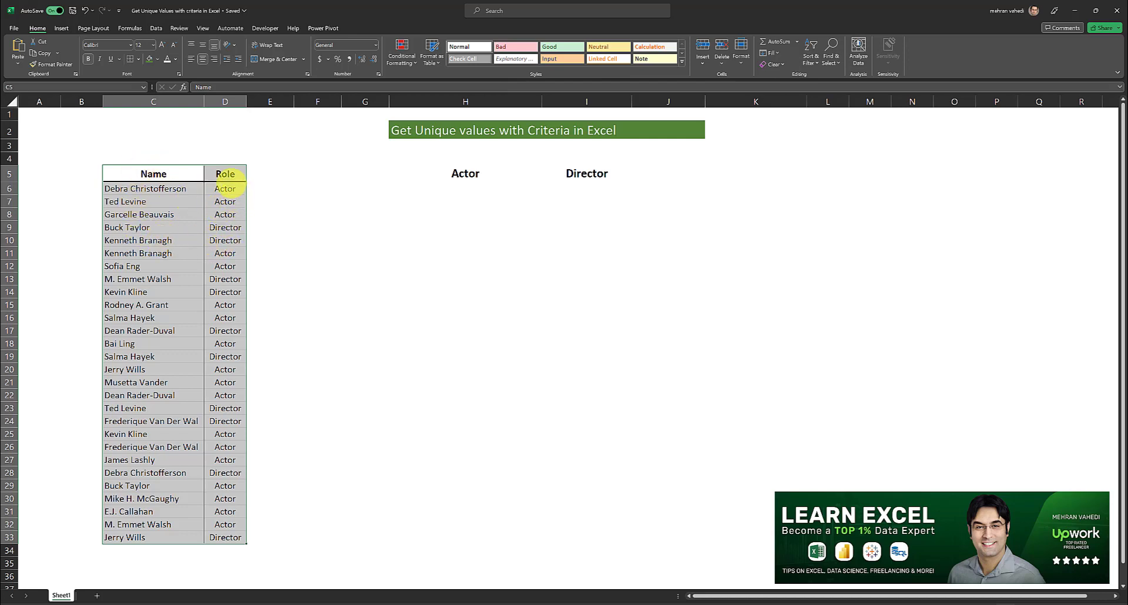
Step: Enter =UNIQUE(C6:C33) in F6 so the distinct names from the Name column spill down
click(153, 174)
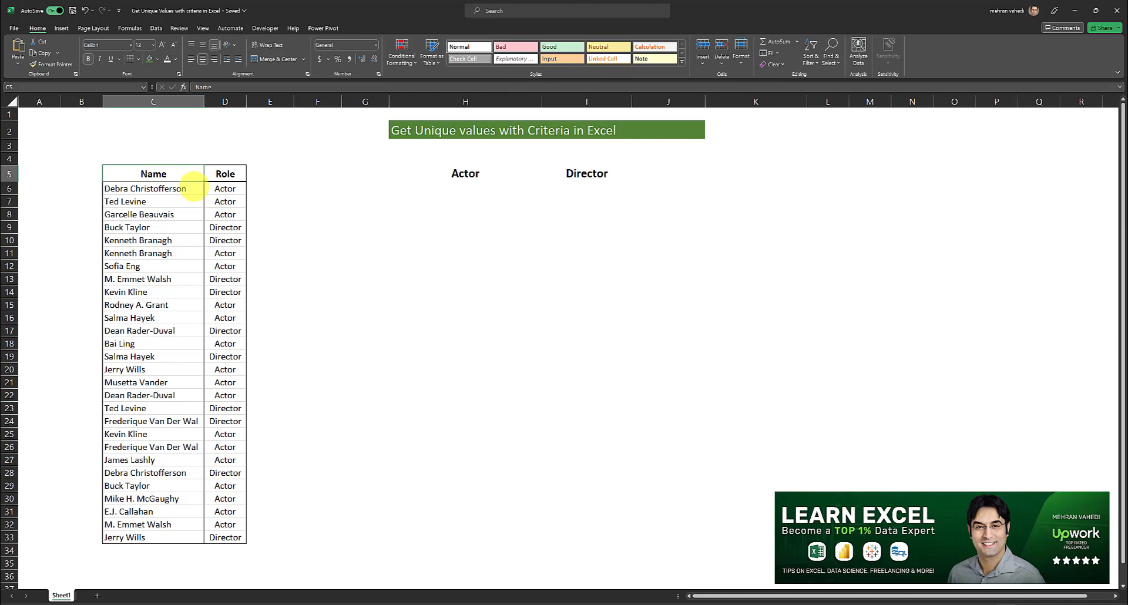
key(ctrl+a)
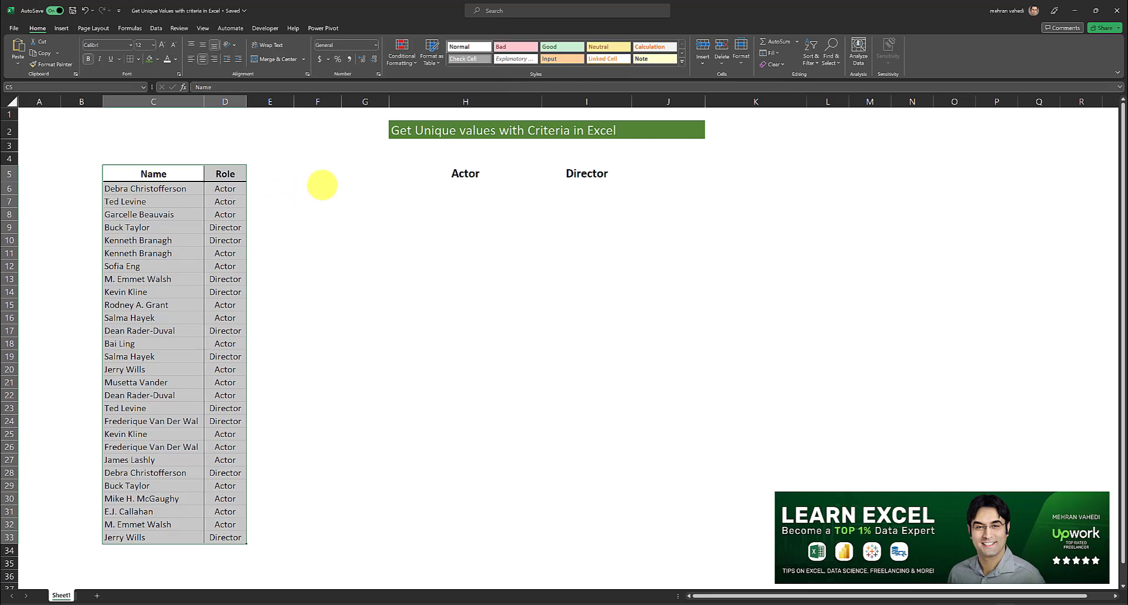
click(322, 187)
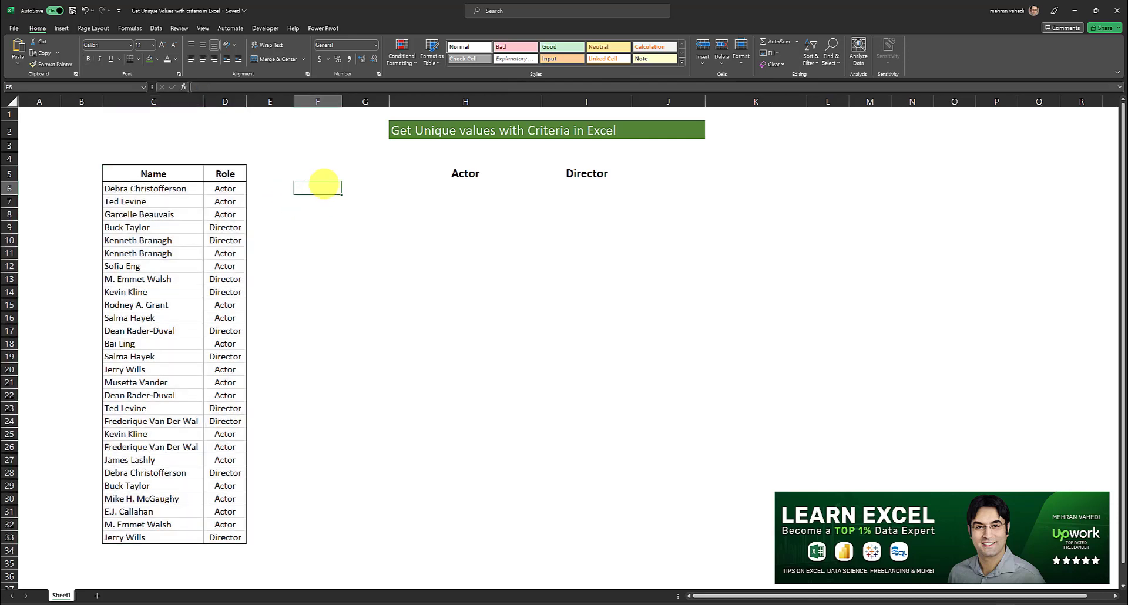
text(=)
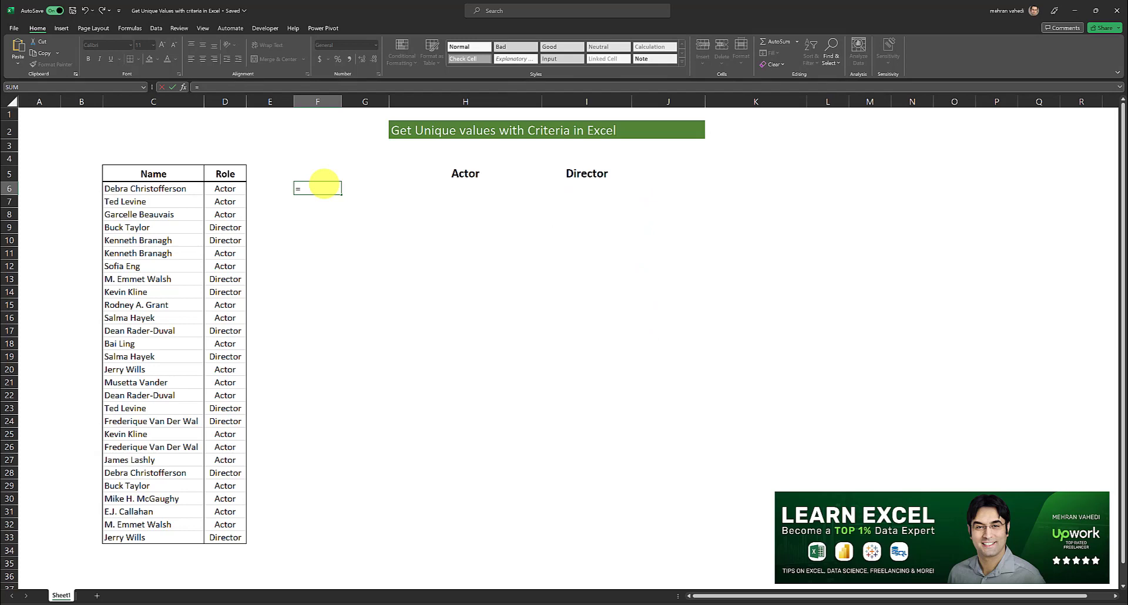
text(UN)
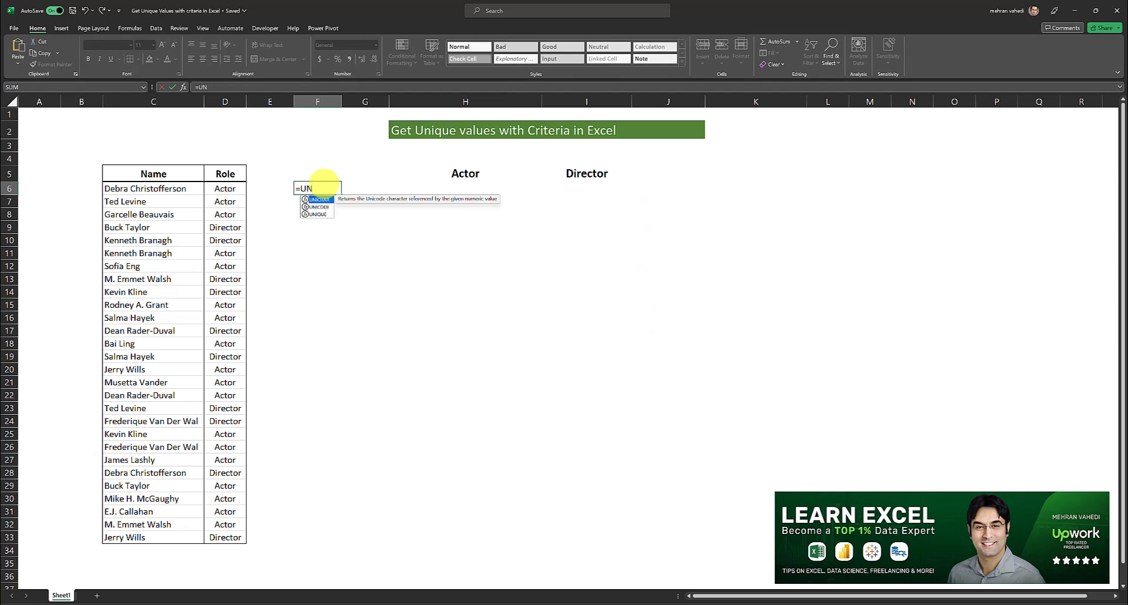
text(IQUE()
drag(176, 189, 176, 537)
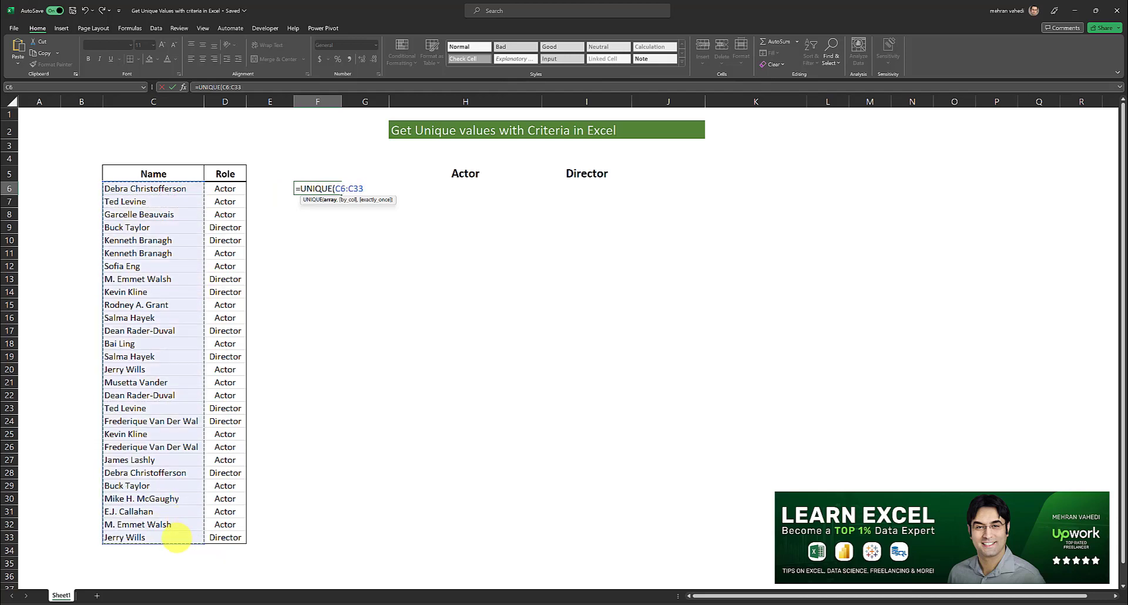
key(Return)
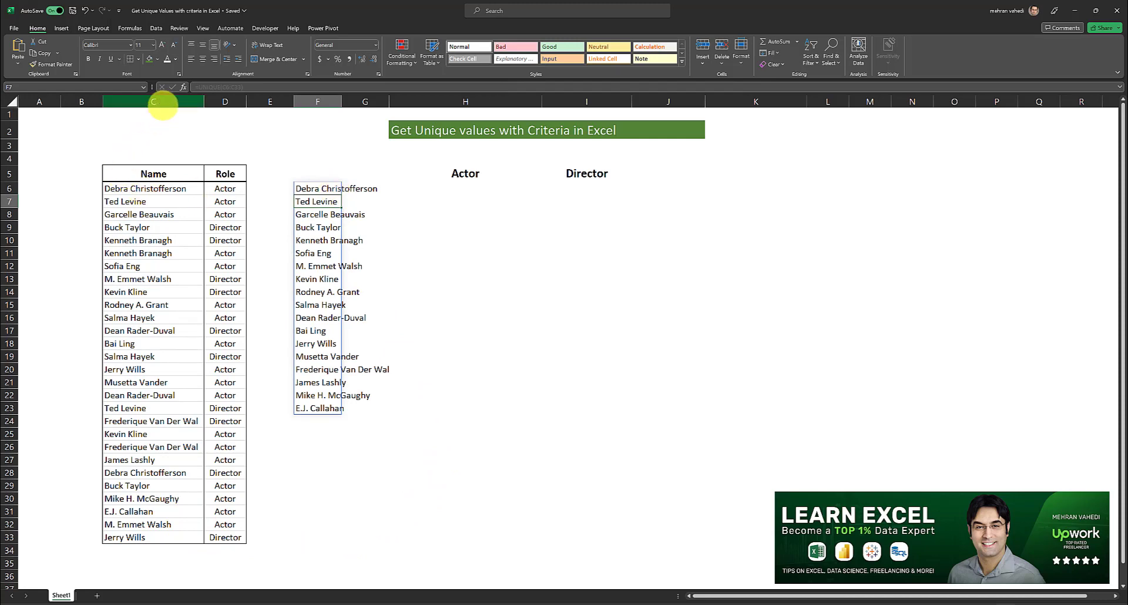
click(330, 190)
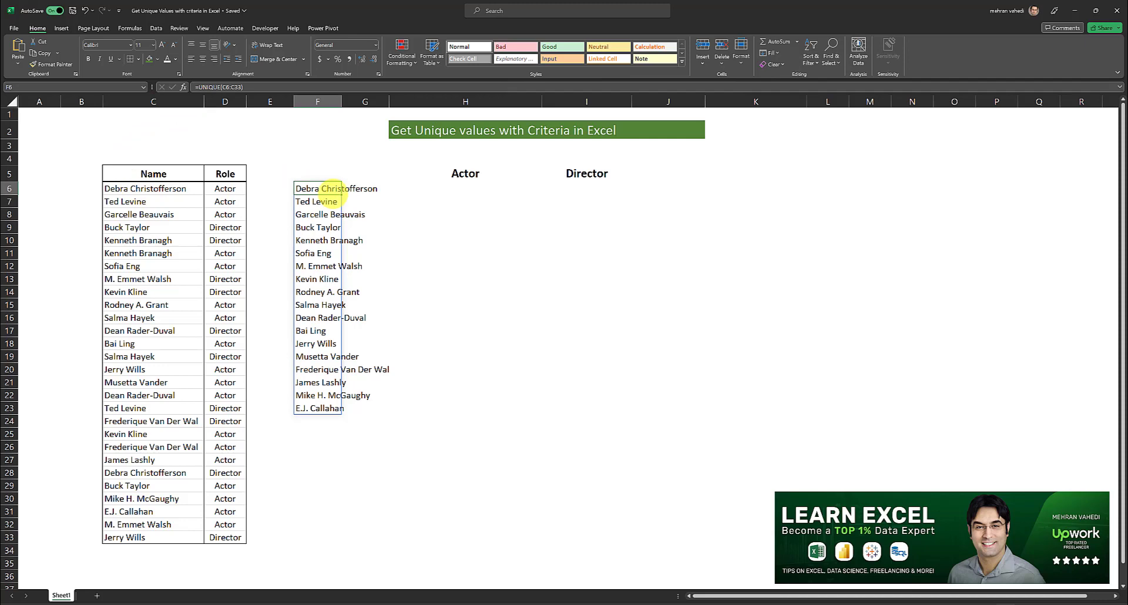
click(175, 189)
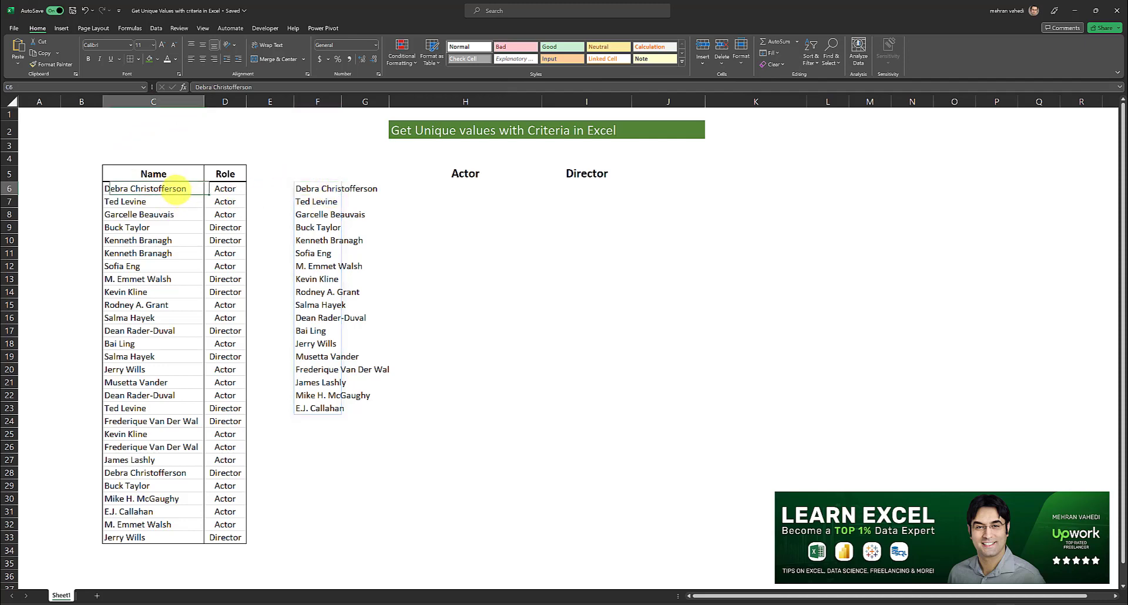
drag(175, 190, 159, 537)
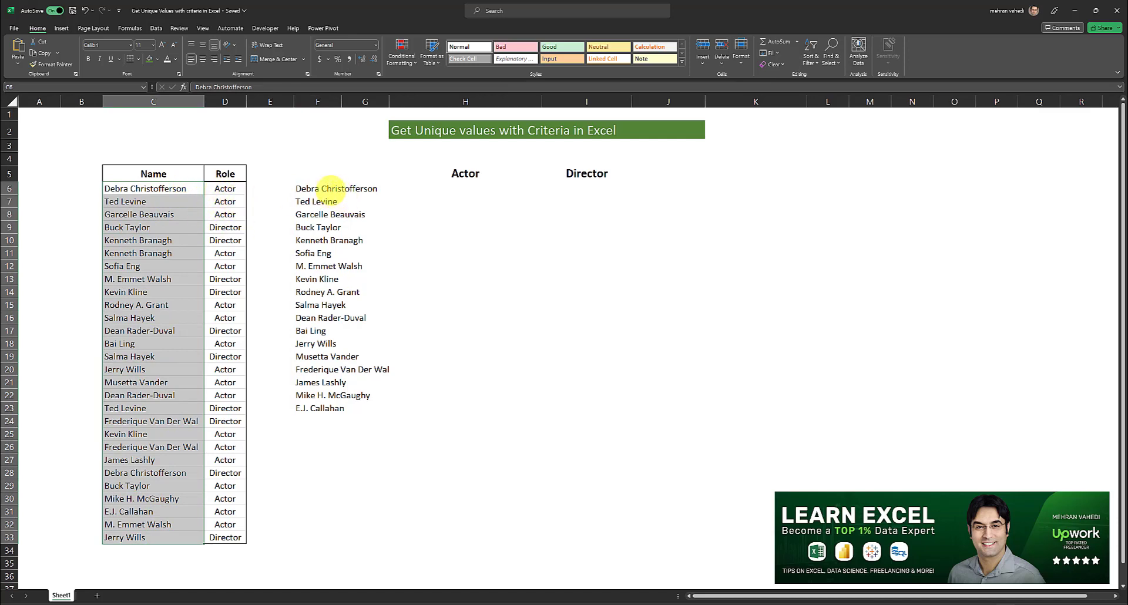
click(471, 177)
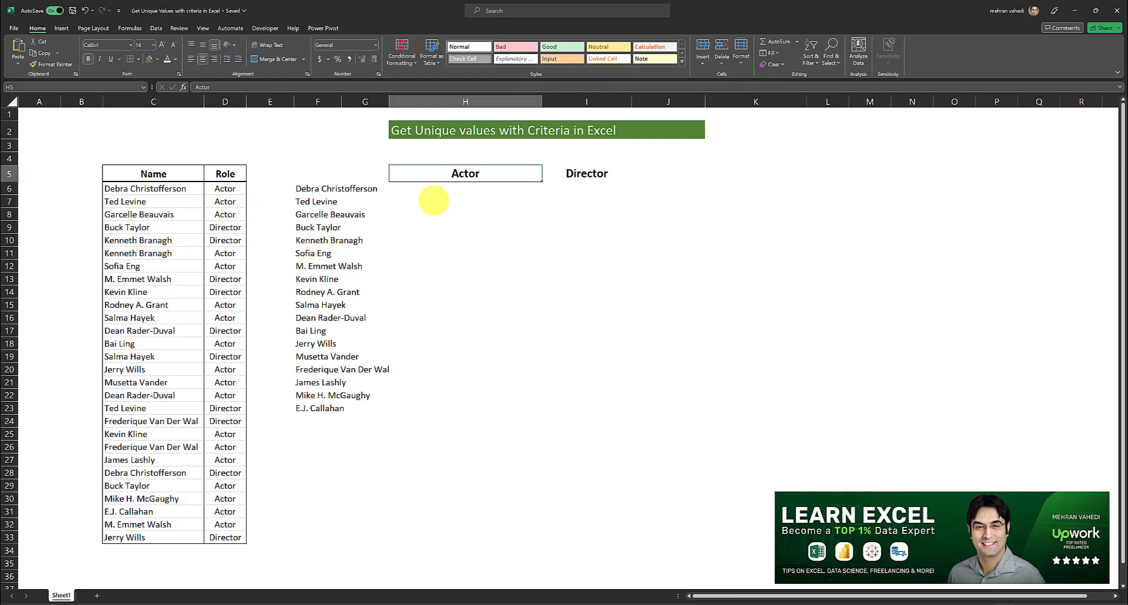
click(452, 190)
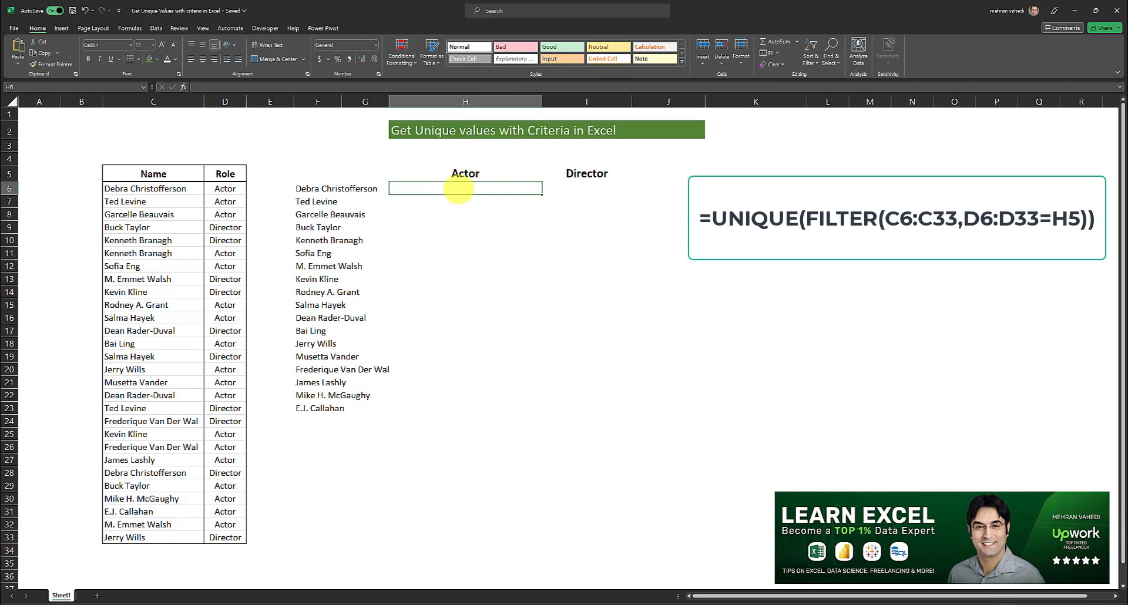
Step: Enter =UNIQUE(FILTER(C6:C33,D6:D33=H5)) in H6 to spill the distinct names with role Actor
text(=UNIQU)
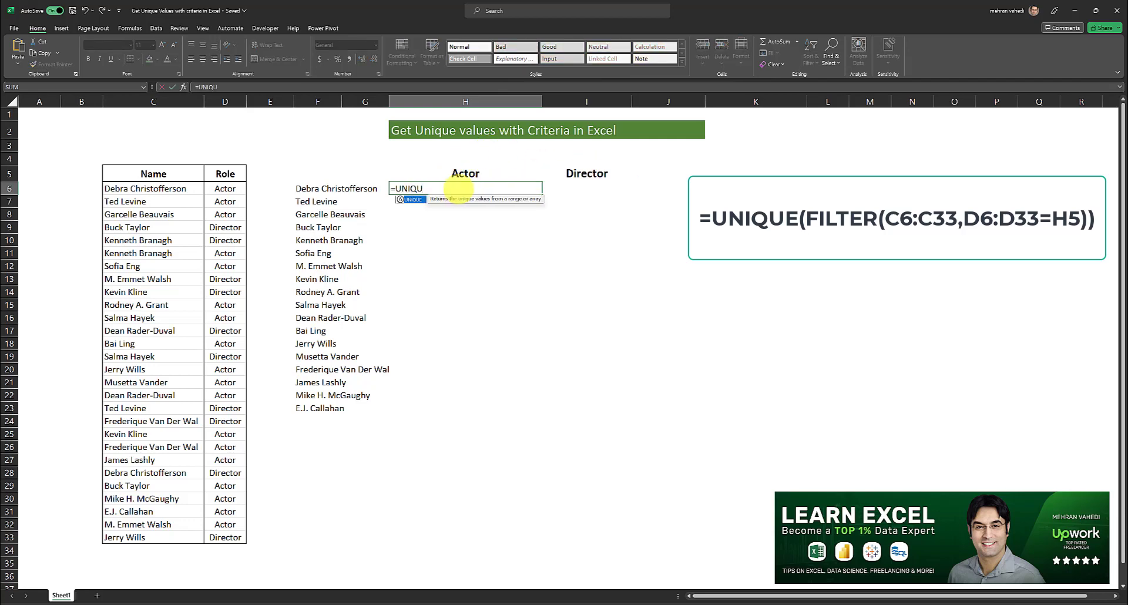
text(E()
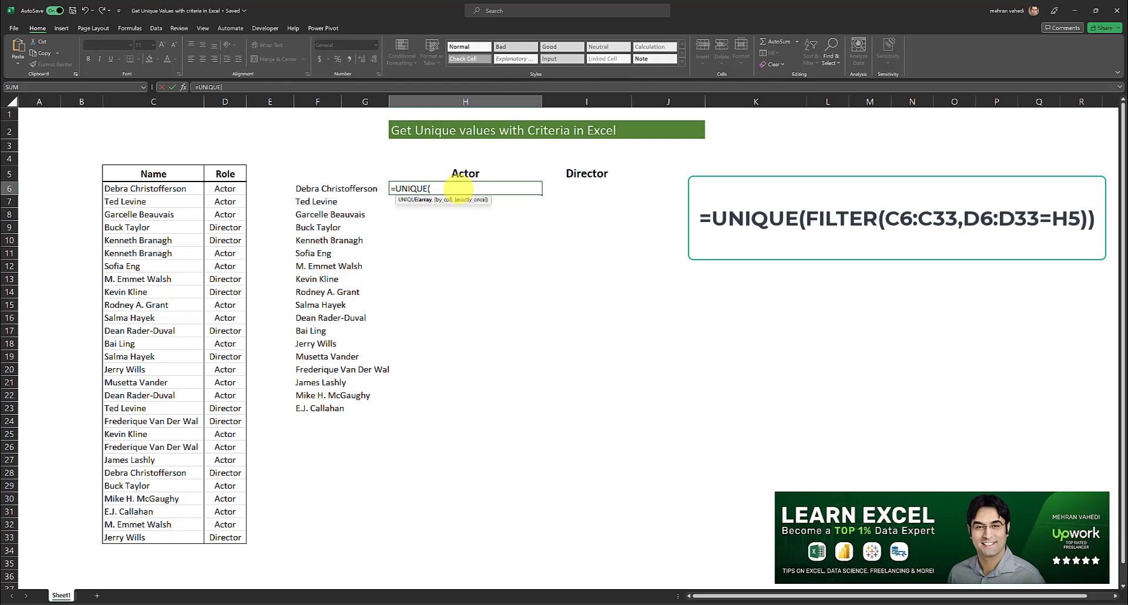
text(FILTER)
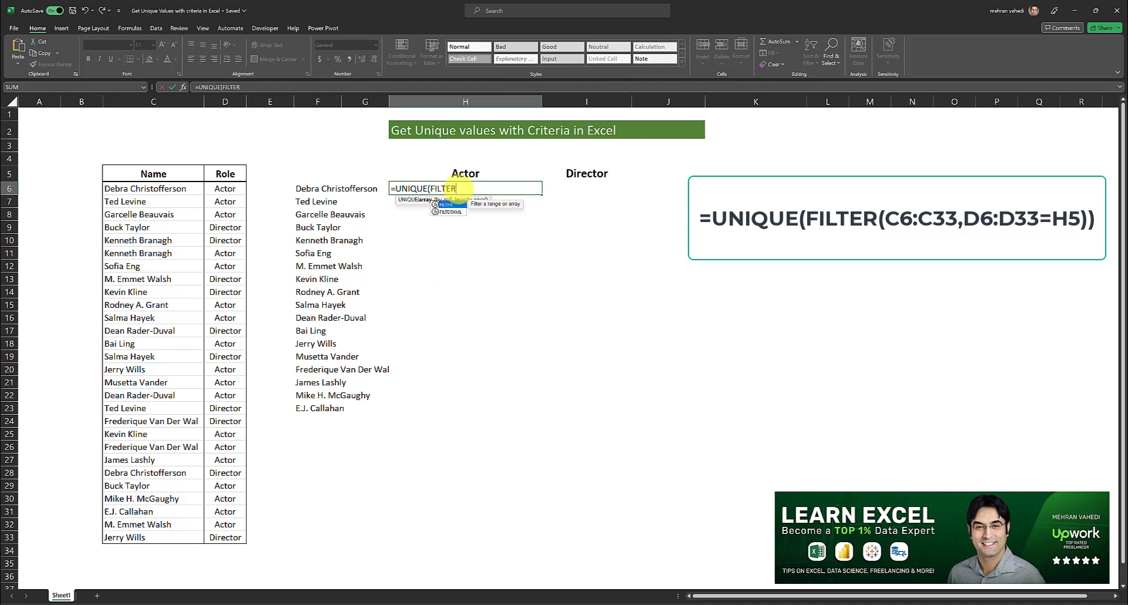
text(()
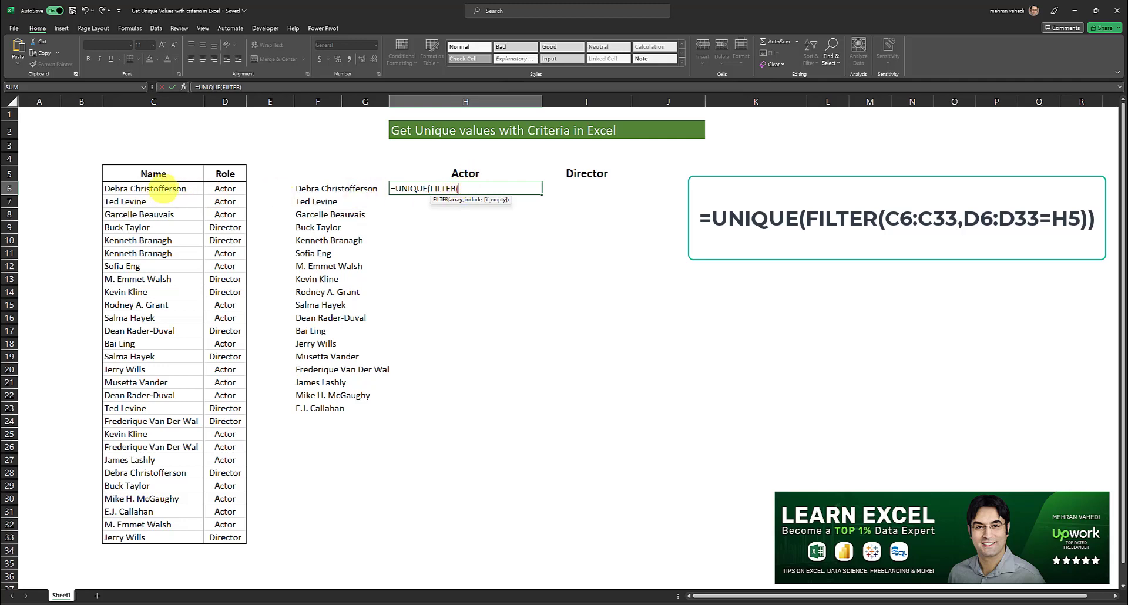
drag(154, 188, 157, 535)
text(,)
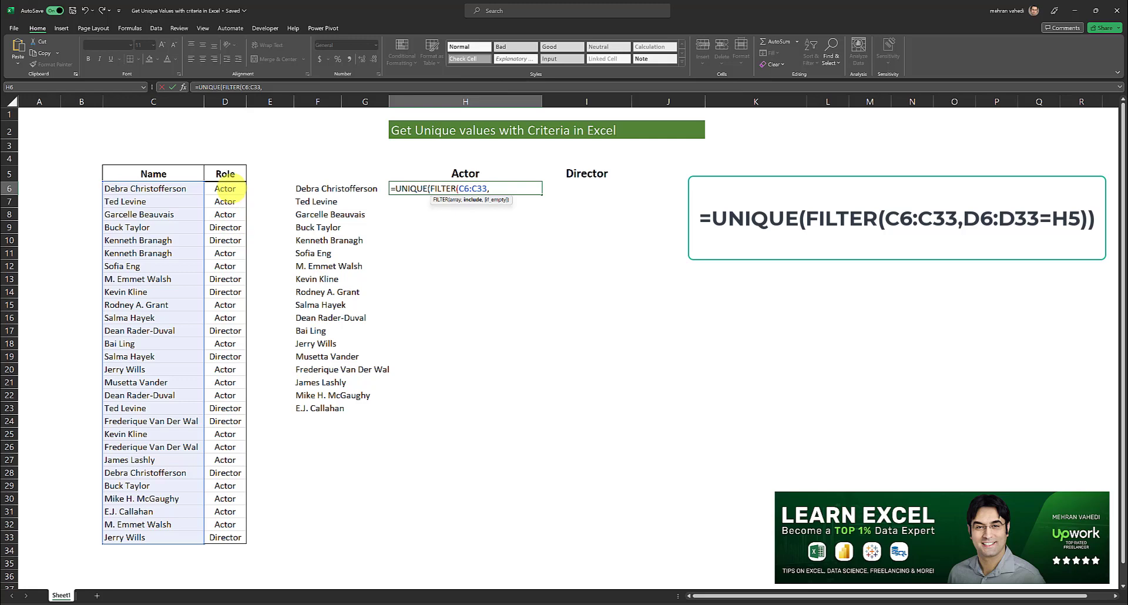
drag(225, 188, 225, 537)
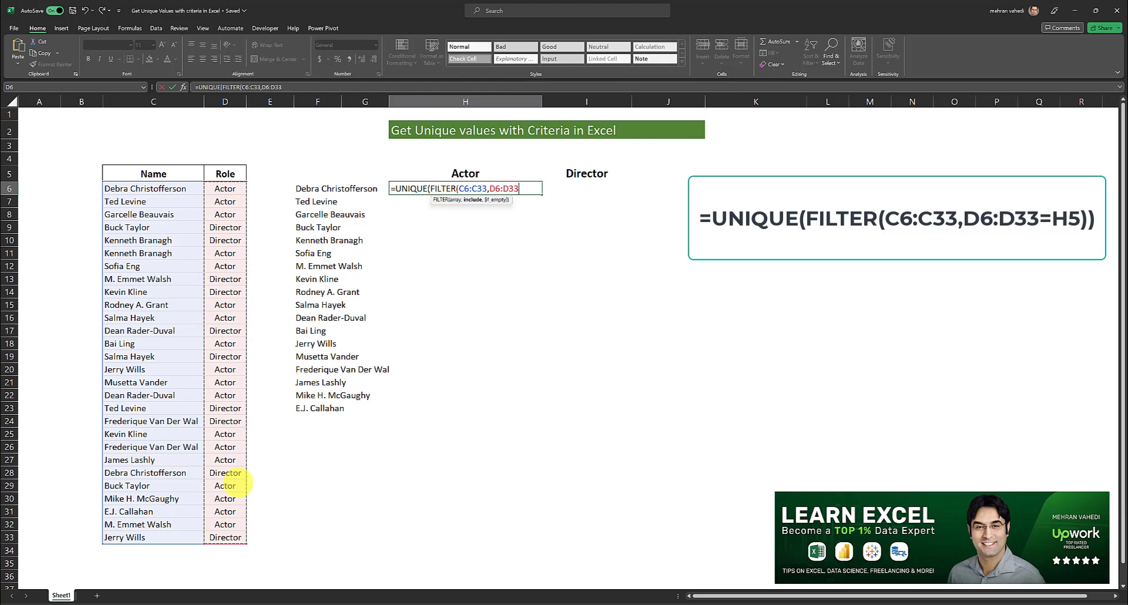
click(291, 86)
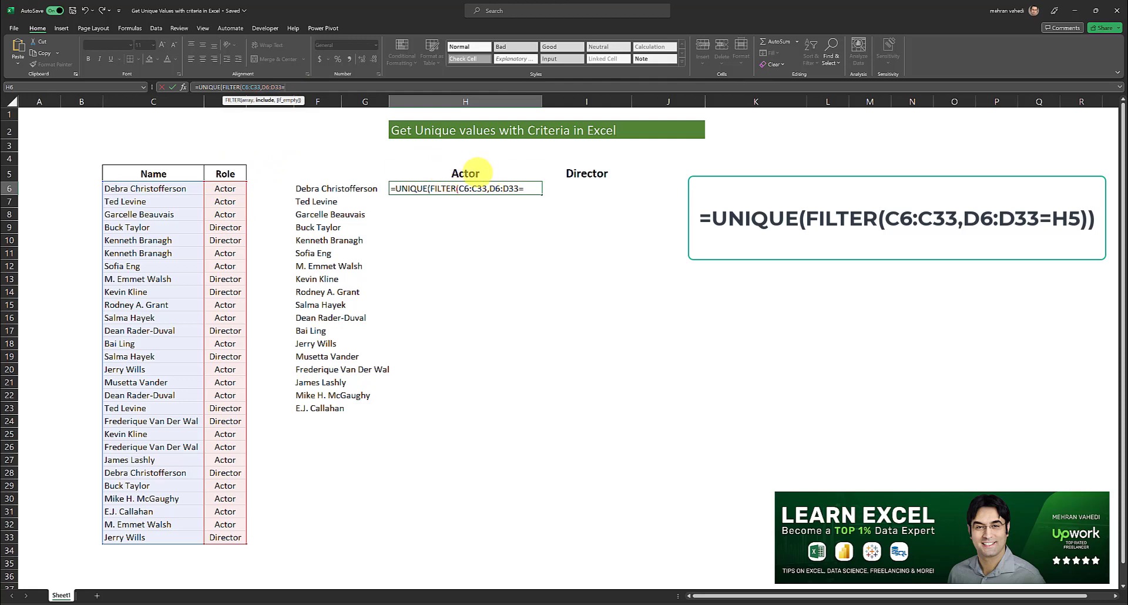
click(477, 171)
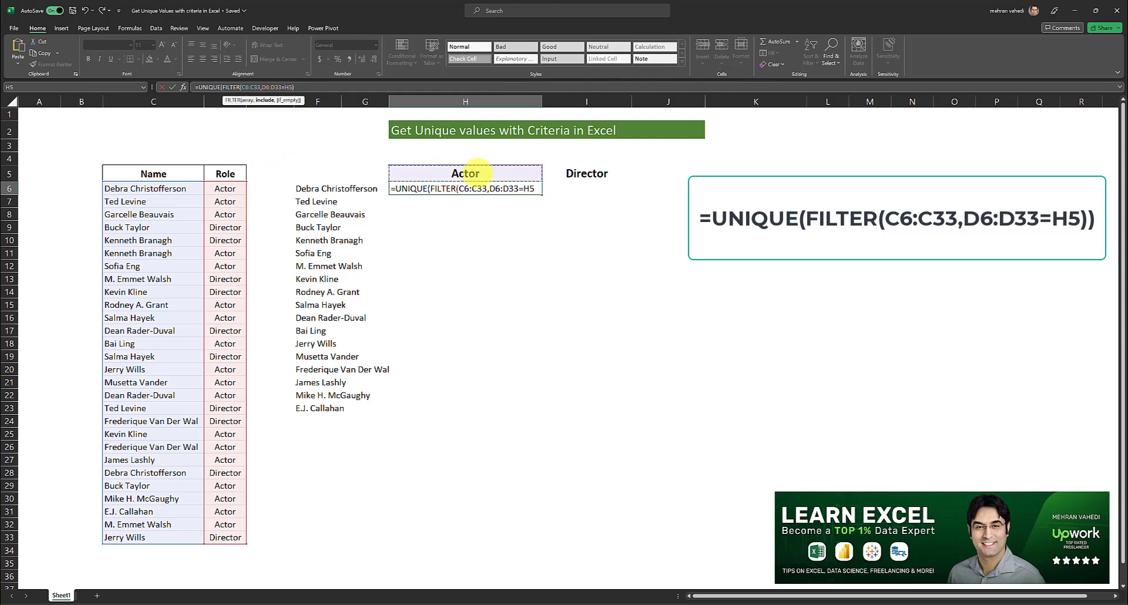
text())
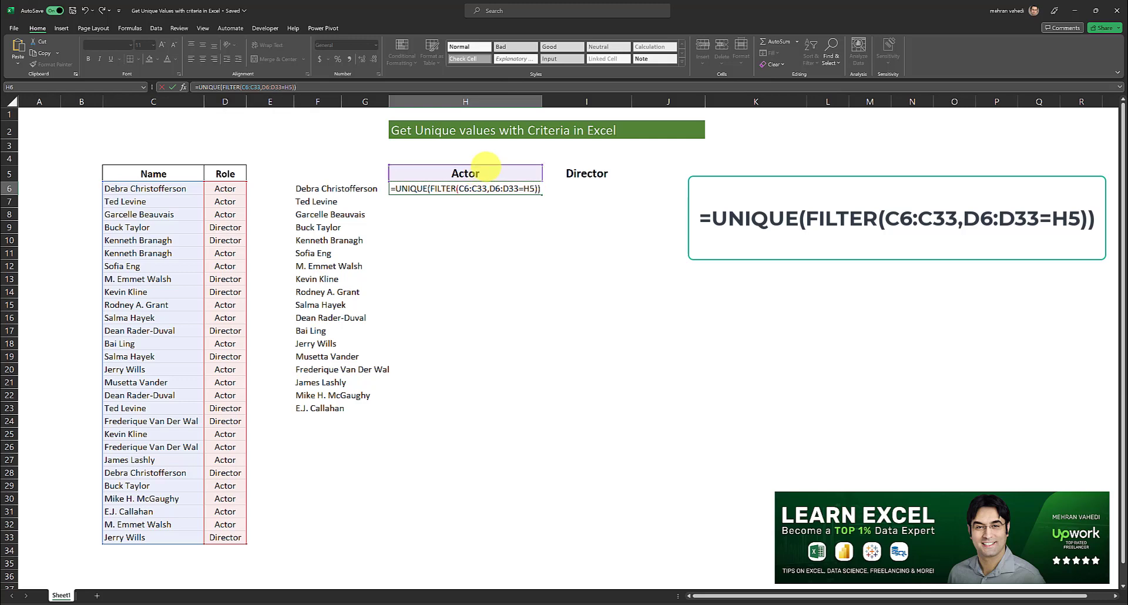
key(Return)
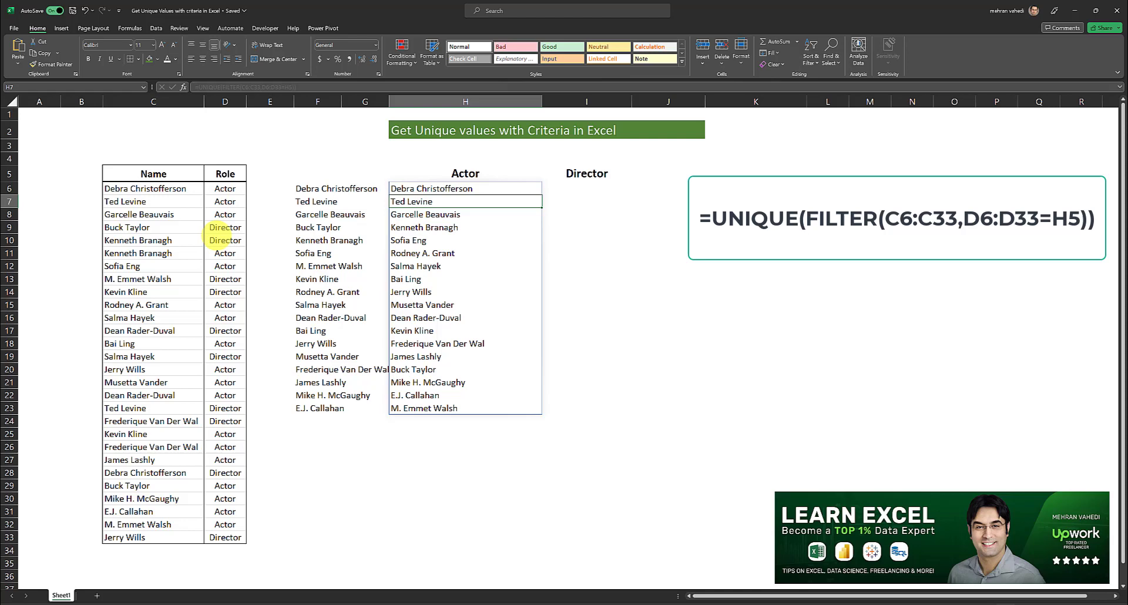
click(517, 188)
click(596, 189)
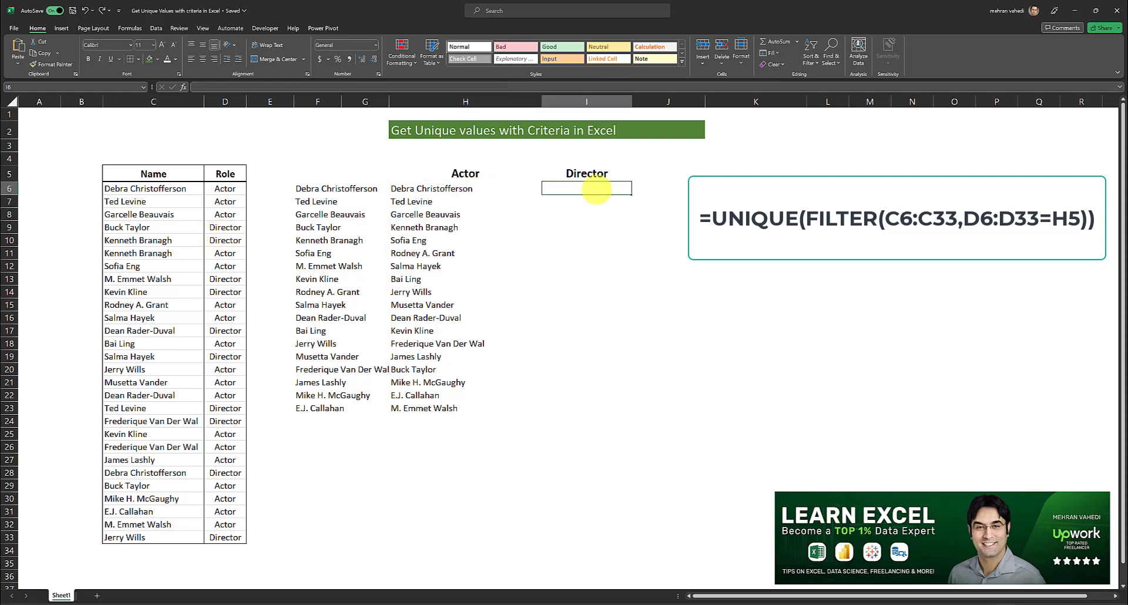
Step: Enter =UNIQUE(FILTER(C6:C33,D6:D33=I5)) in I6 to spill the distinct names with role Director
double_click(596, 189)
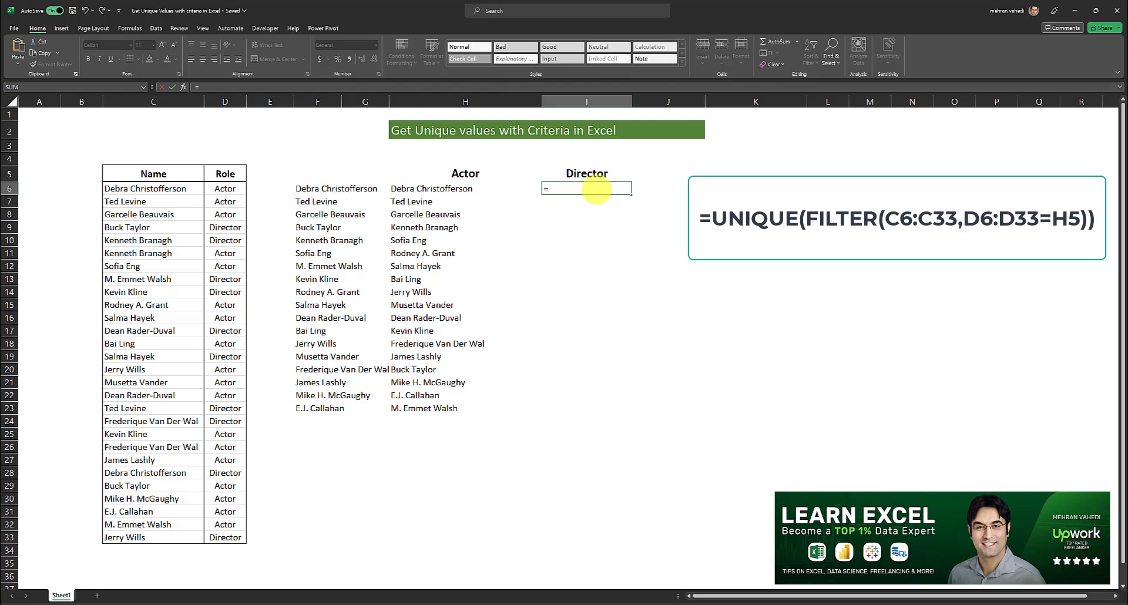
text(=UNIQUE)
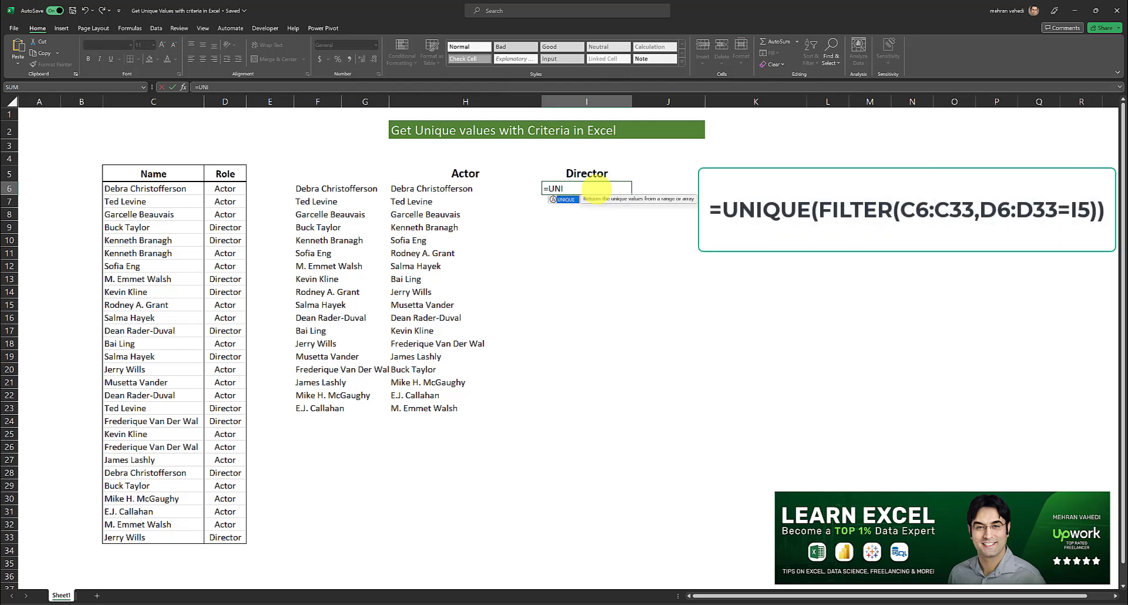
text(()
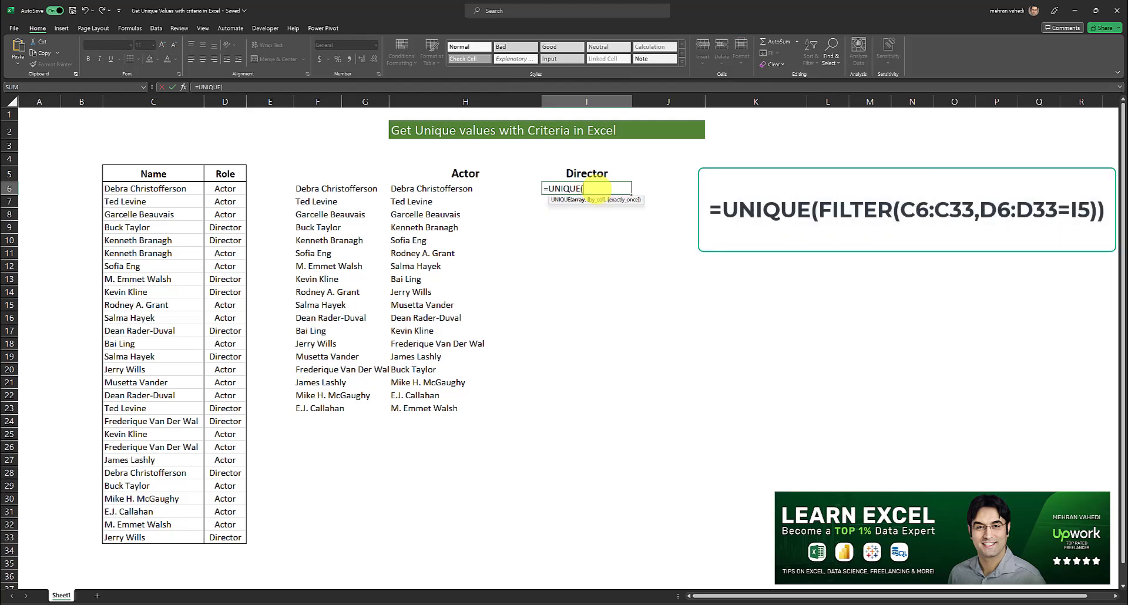
text(FILTER()
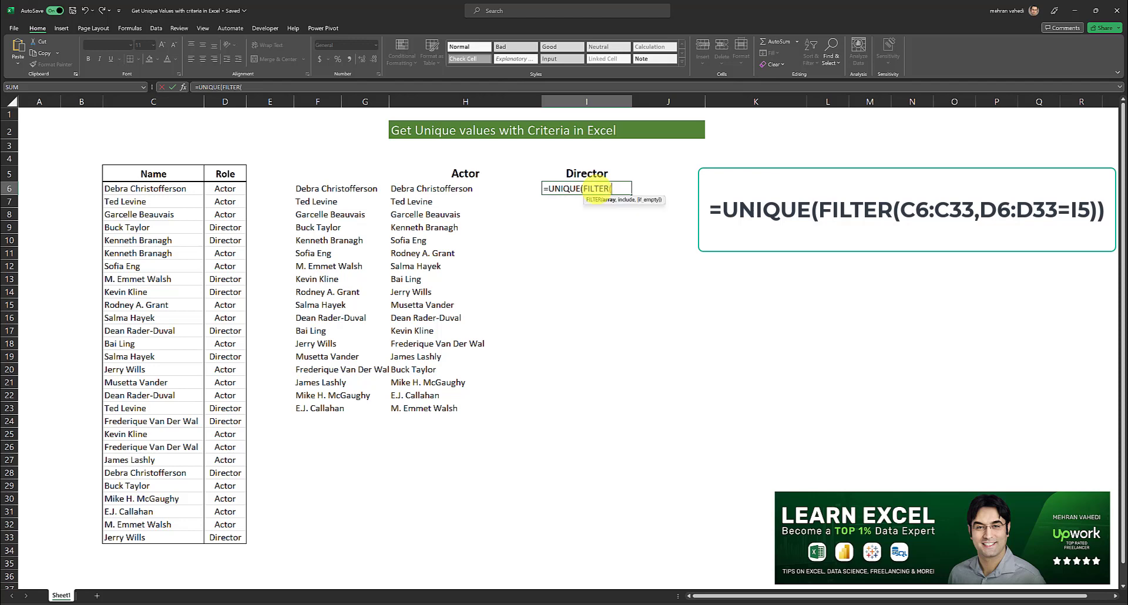
drag(170, 188, 144, 537)
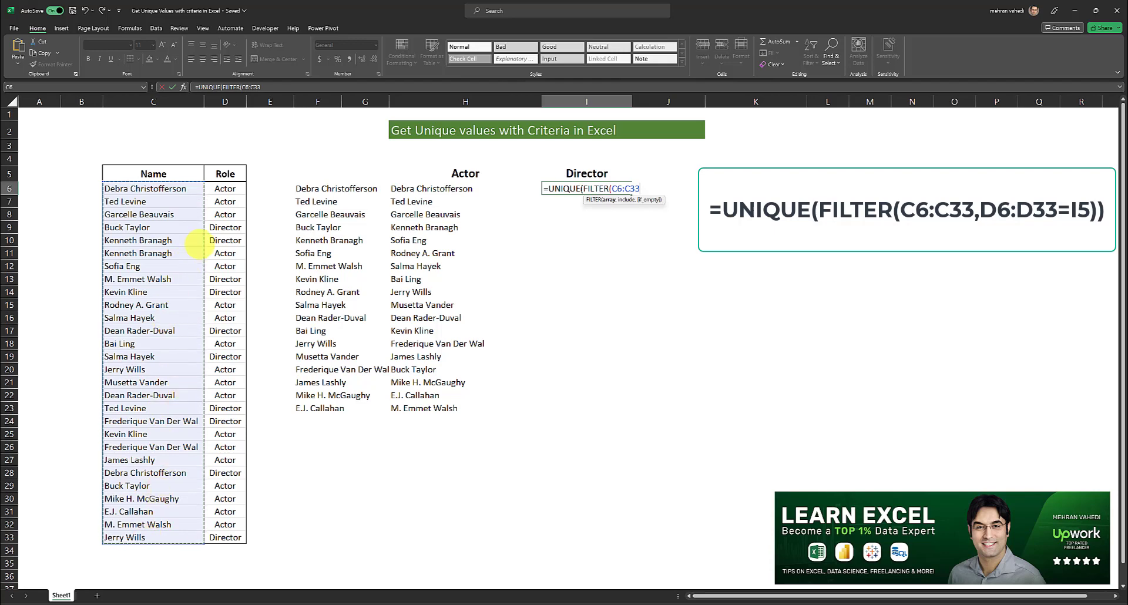
text(,)
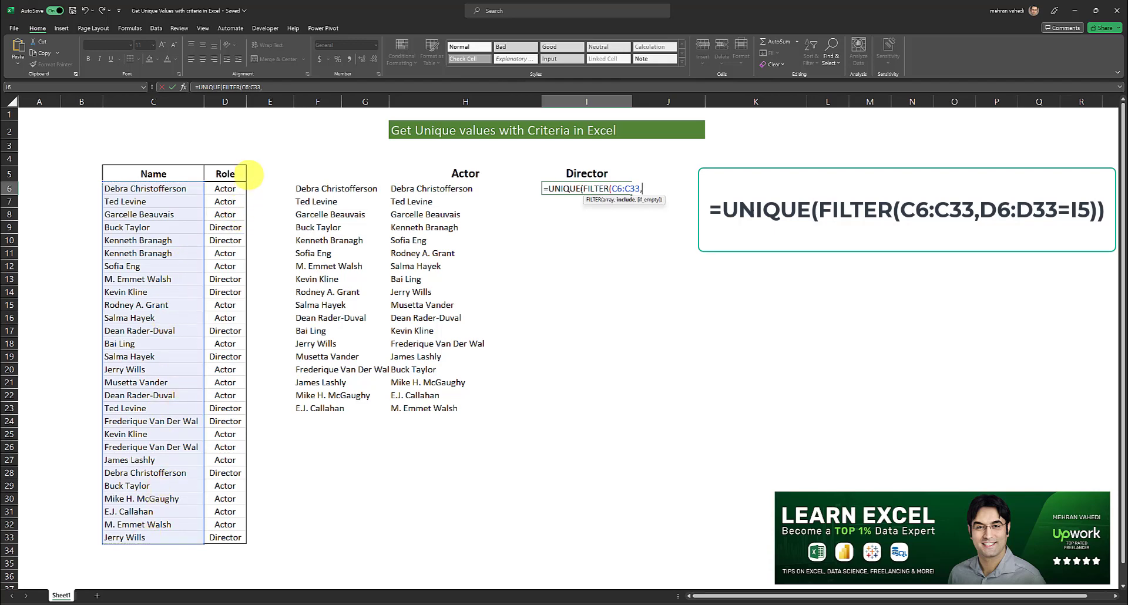
drag(225, 189, 217, 538)
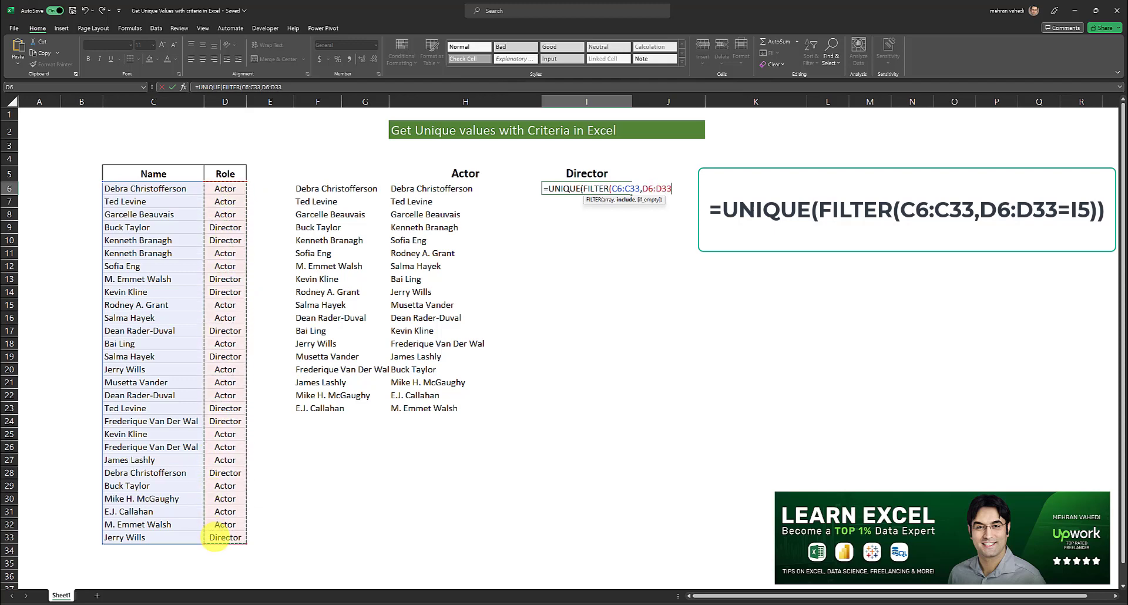
text(=)
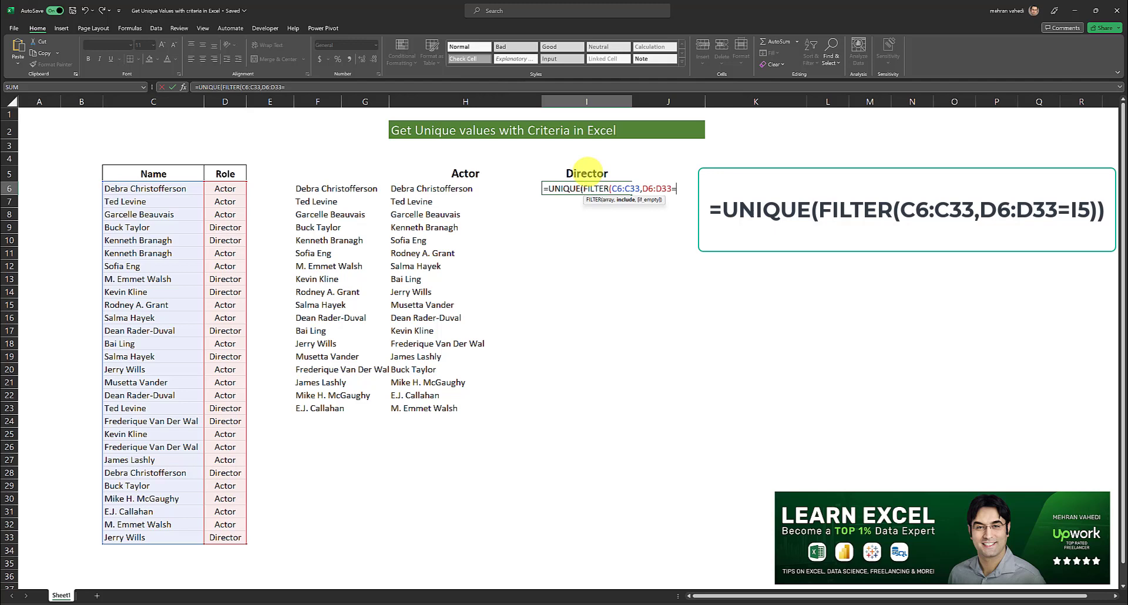
click(586, 172)
text())
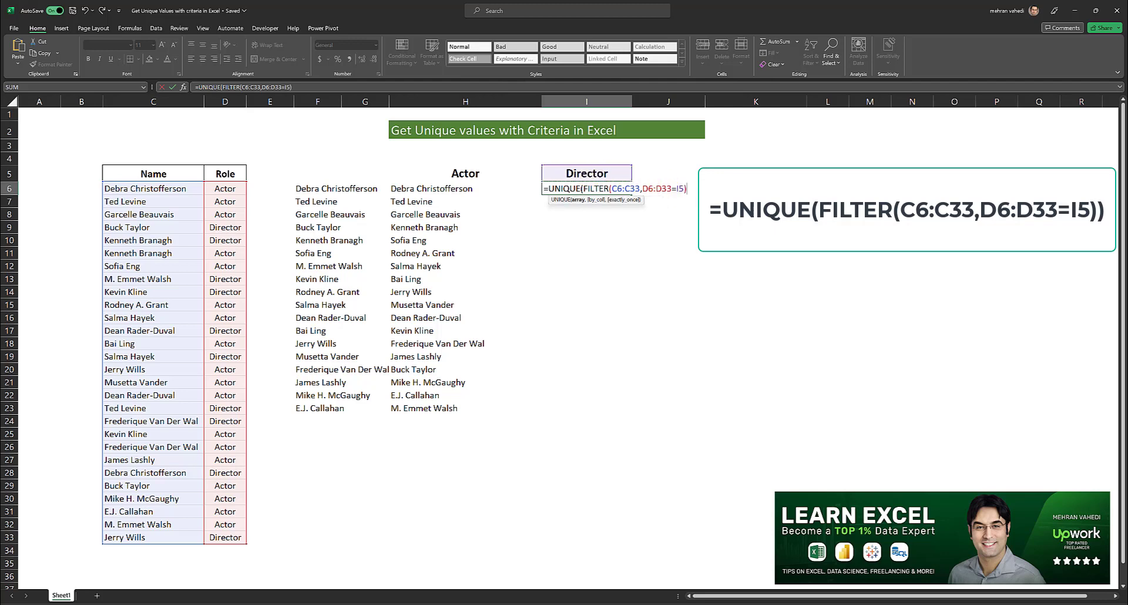
text())
key(Return)
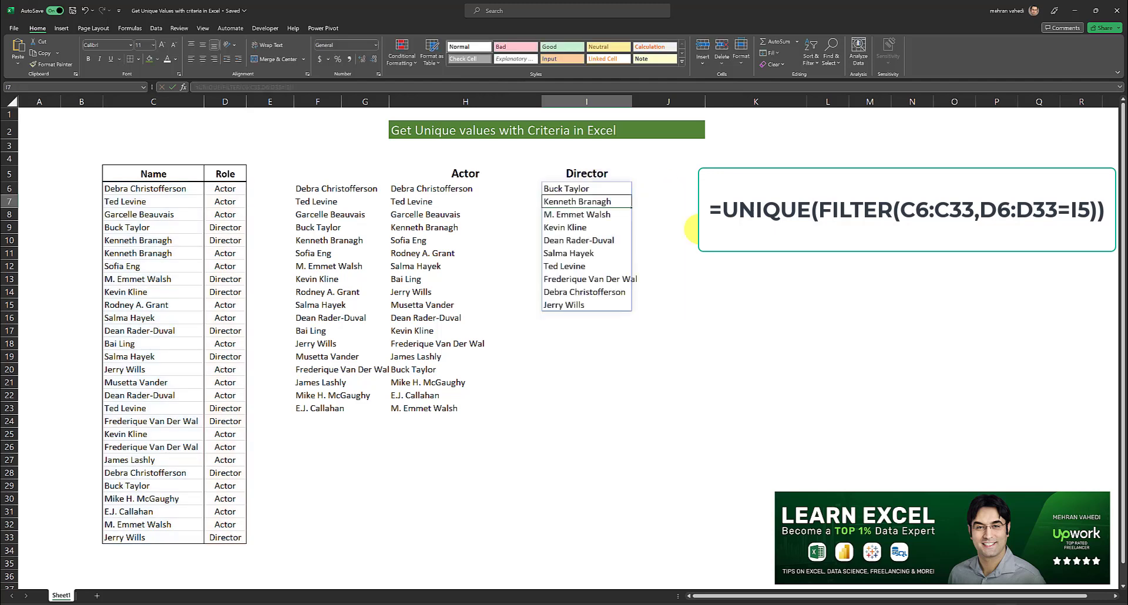